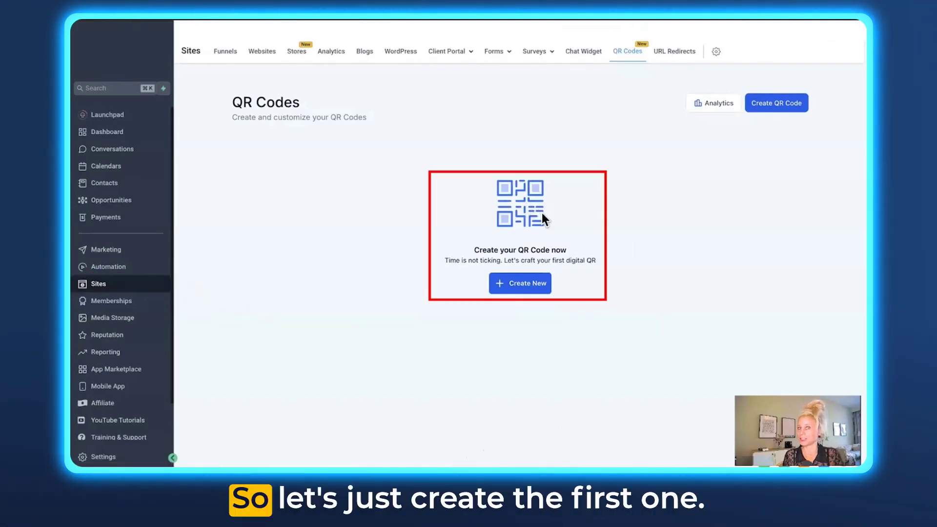
Create a new QR code and rename it 'Influencer Campaign'
left_click(526, 288)
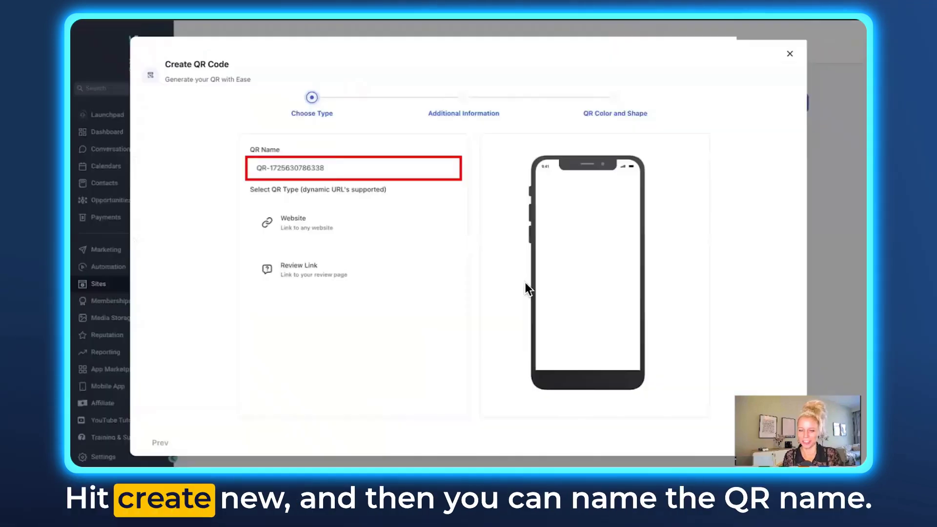
triple_click(416, 168)
type("Influencer Campaign")
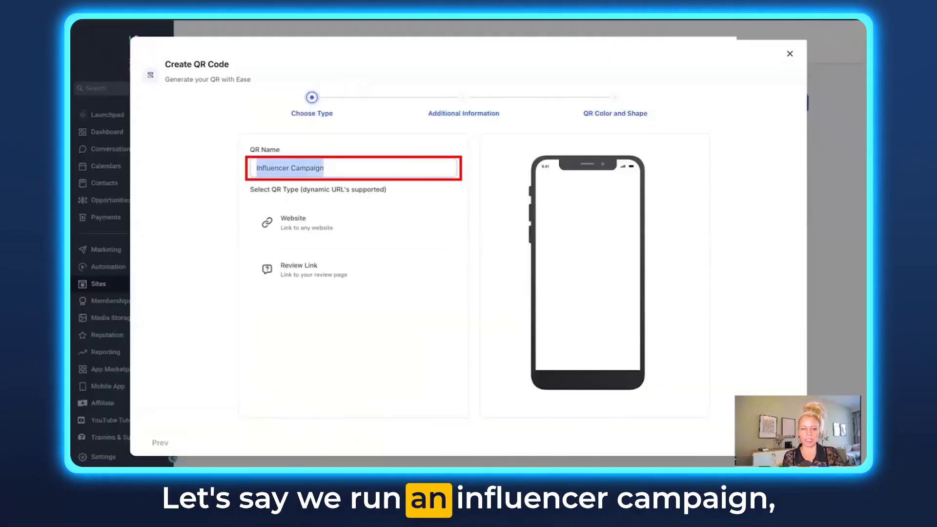
left_click(380, 205)
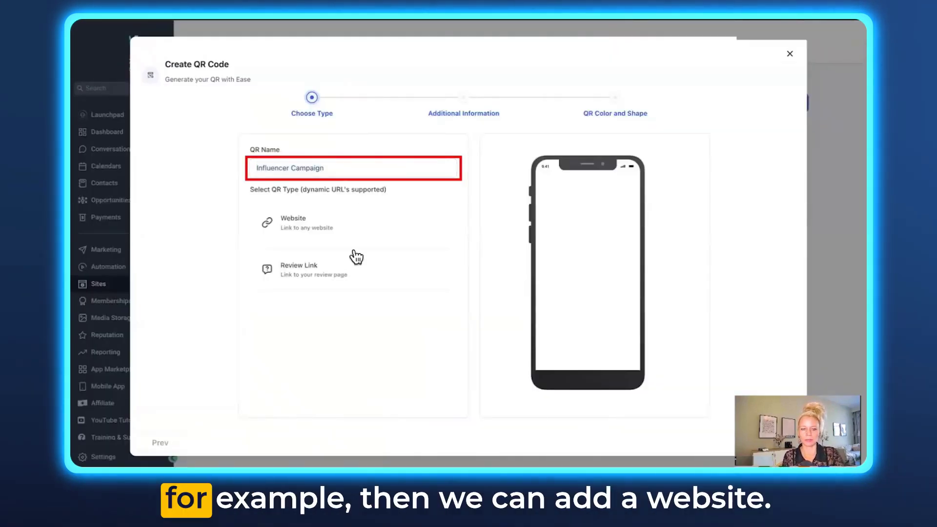
left_click(314, 231)
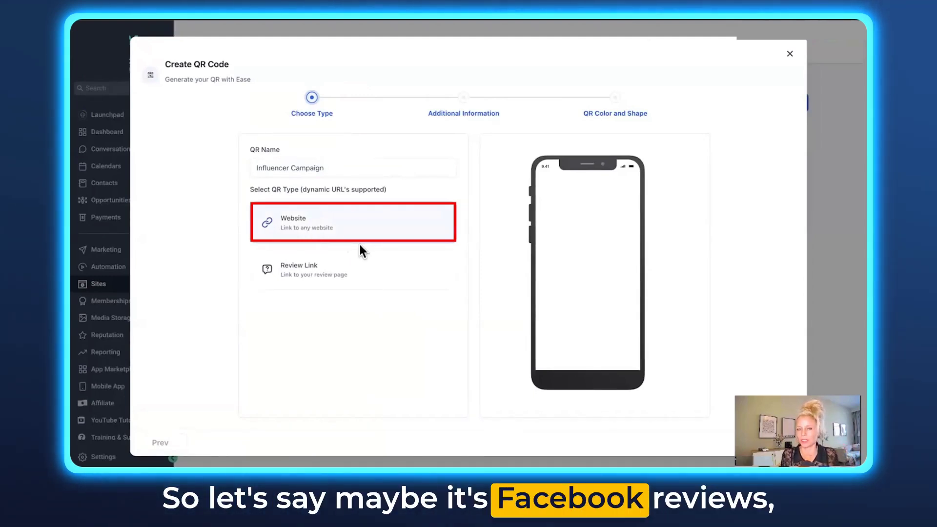
left_click(364, 272)
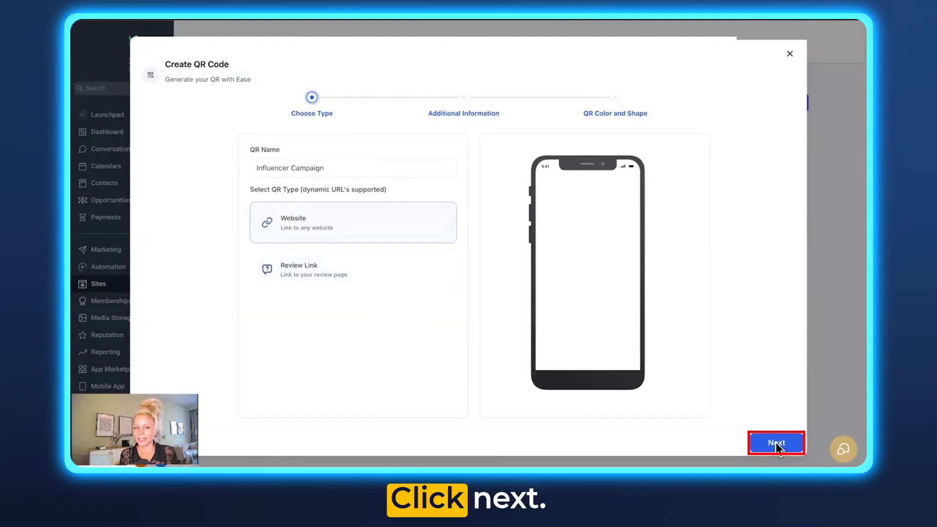
left_click(777, 443)
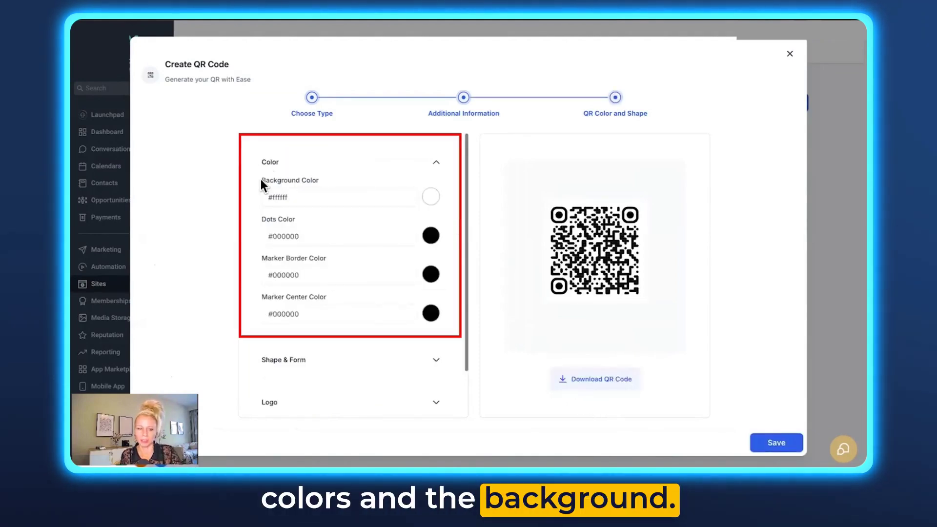
Set the QR background to pink #C41F7FFF and the dots to white #FFFEFEFF
left_click(432, 198)
left_click(462, 304)
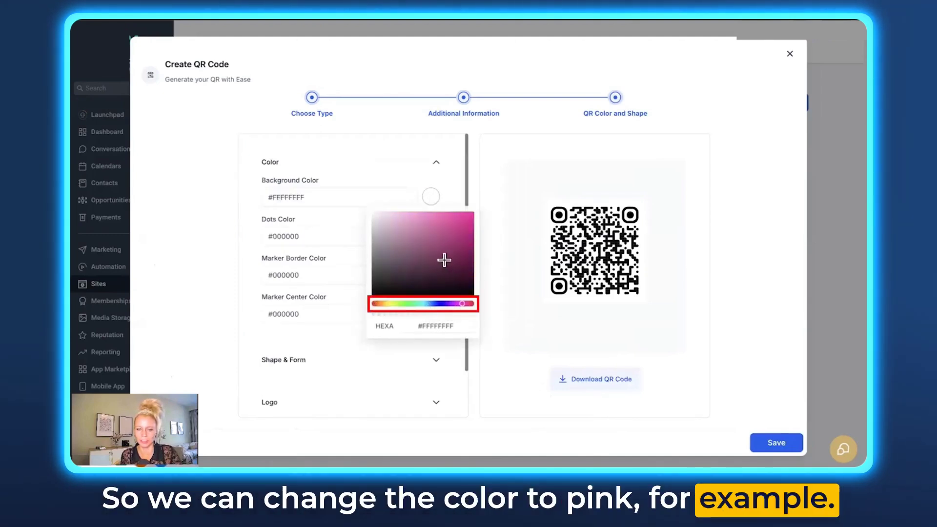
left_click(458, 230)
left_click(449, 196)
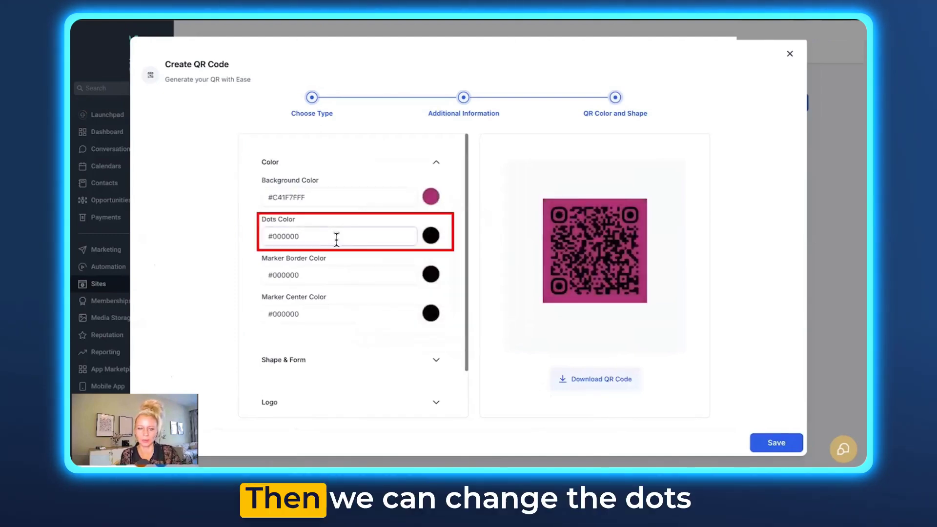
left_click(432, 237)
left_click(375, 252)
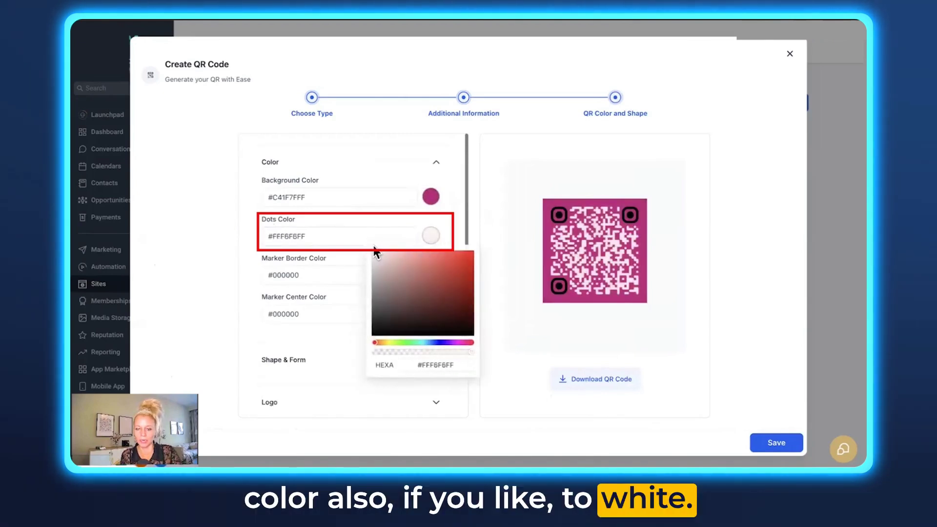
left_click(373, 252)
left_click(297, 275)
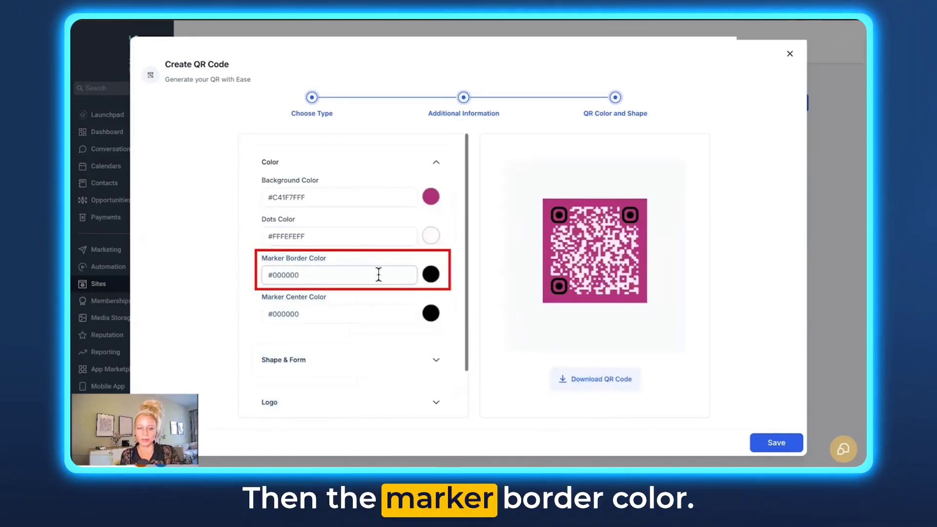
Make the marker borders blue #4610DBFF and the marker centres yellow #EEFF04FF
left_click(433, 277)
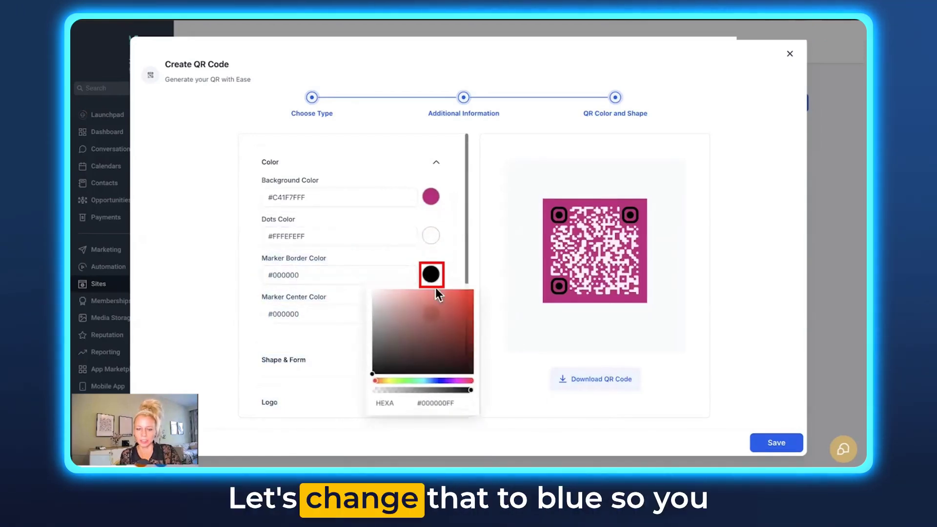
left_click(441, 380)
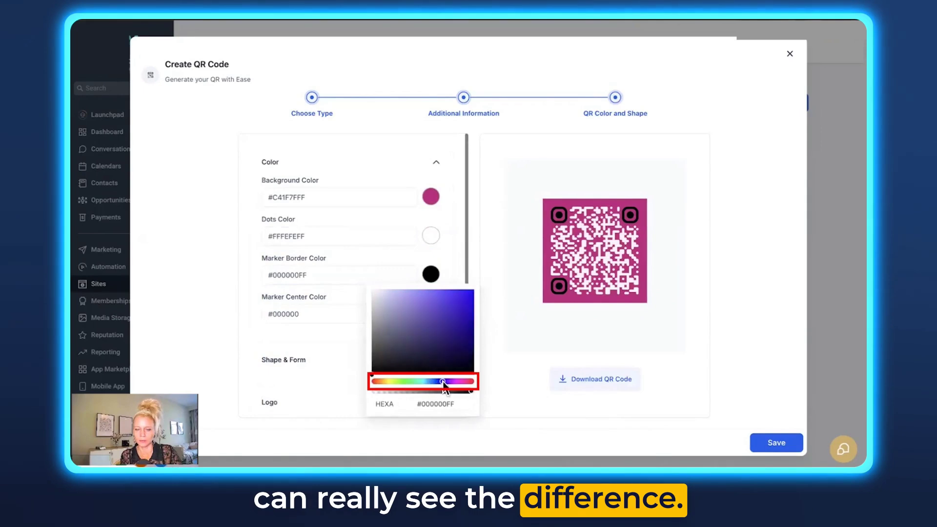
left_click(461, 307)
left_click(301, 309)
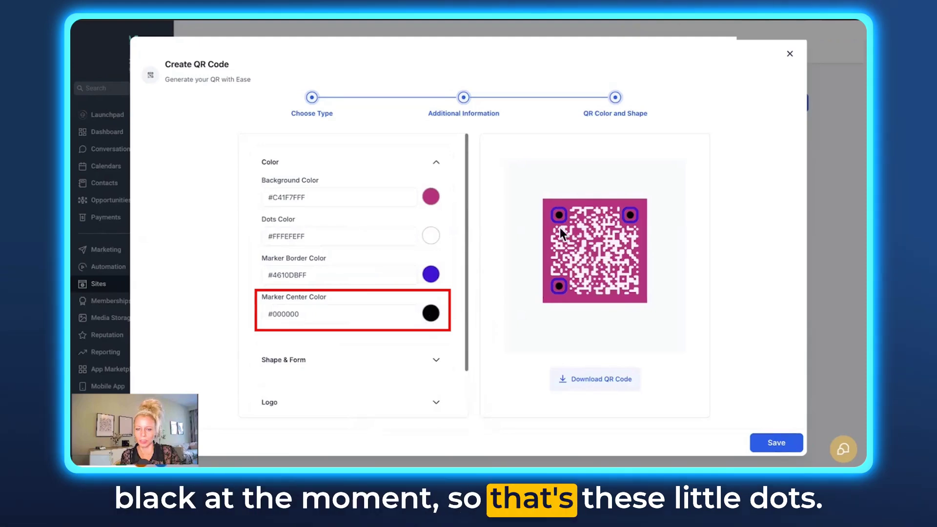
left_click(431, 313)
left_click(386, 421)
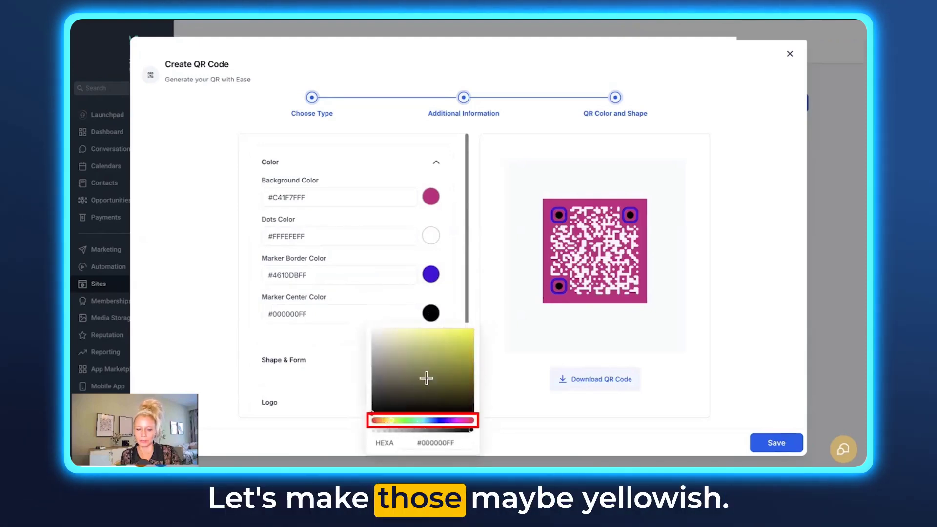
left_click(469, 350)
left_click(473, 330)
left_click(223, 301)
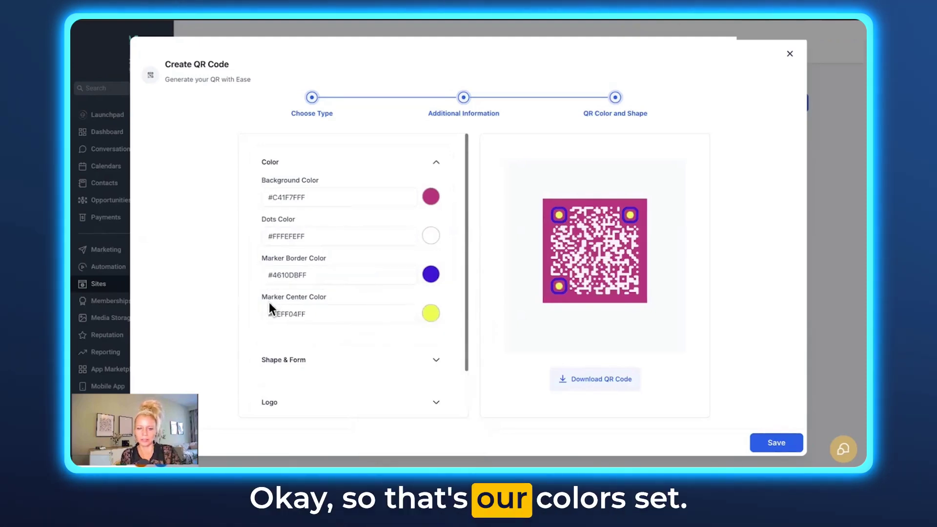
scroll(251, 315, "down", 2)
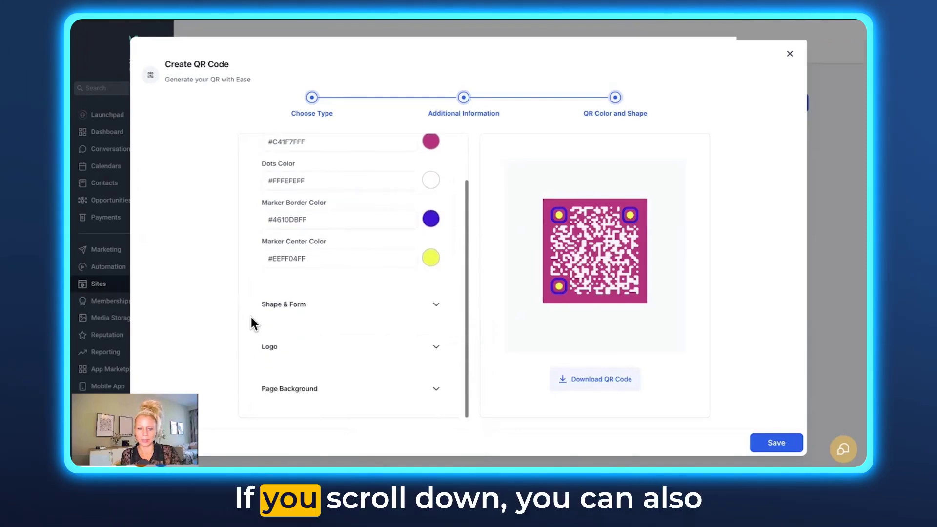
Switch to a different dot pattern with round marker borders and square marker centres
left_click(437, 305)
scroll(444, 332, "down", 3)
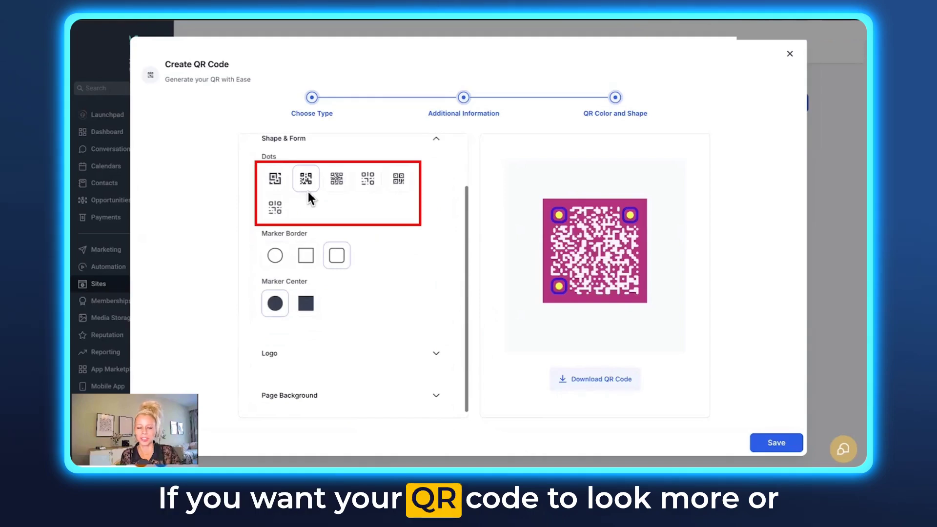
left_click(275, 209)
left_click(399, 178)
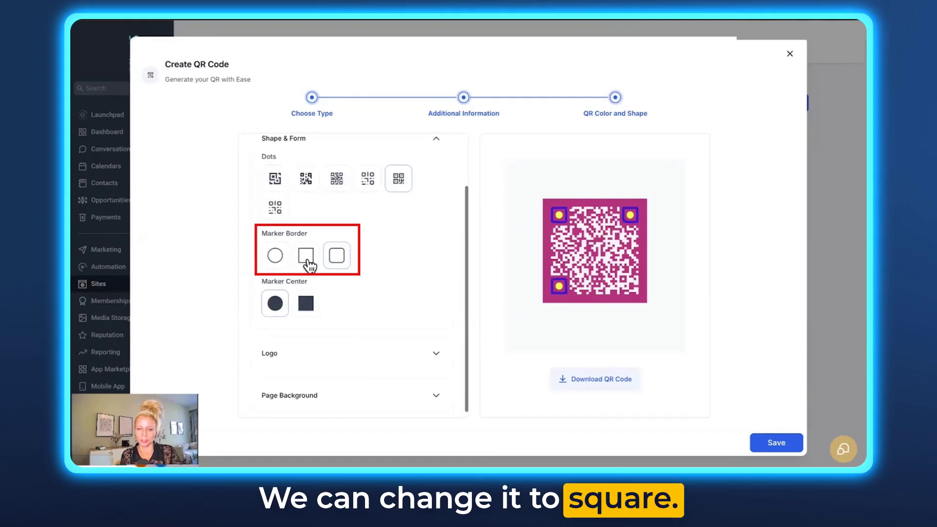
left_click(275, 257)
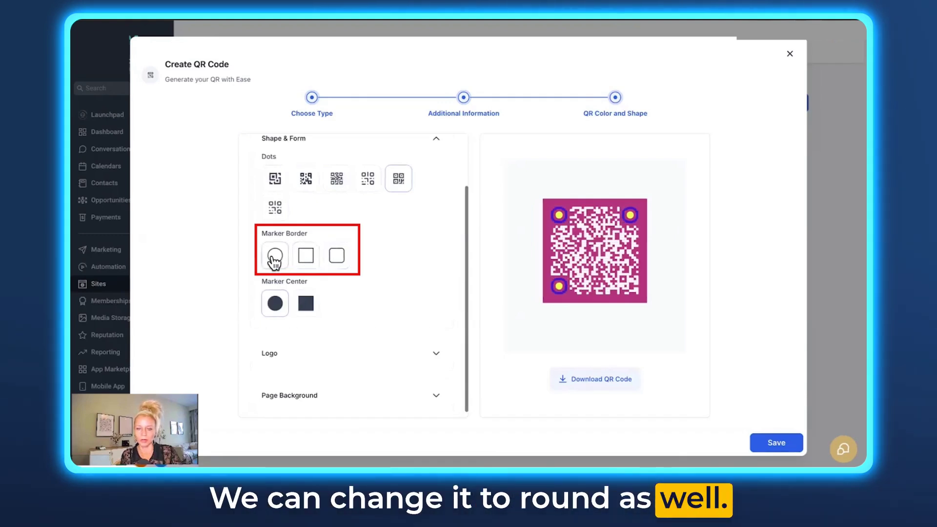
scroll(293, 288, "down", 1)
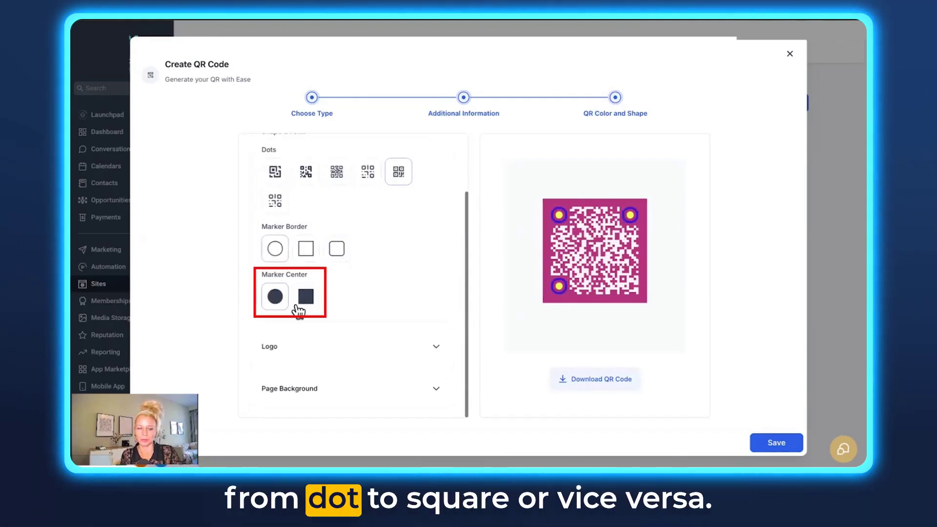
left_click(434, 349)
scroll(402, 188, "up", 1)
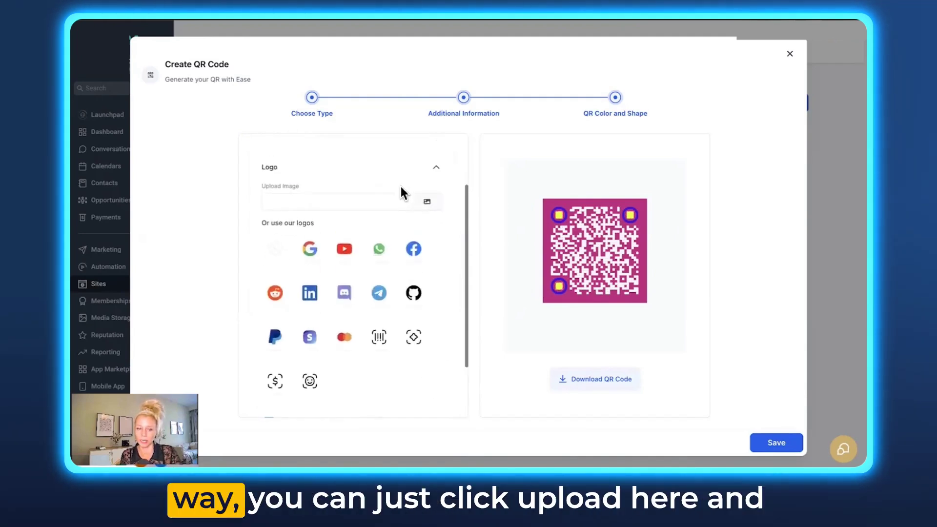
Place the WhatsApp logo in the QR centre and enable Remove background behind Logo
left_click(427, 204)
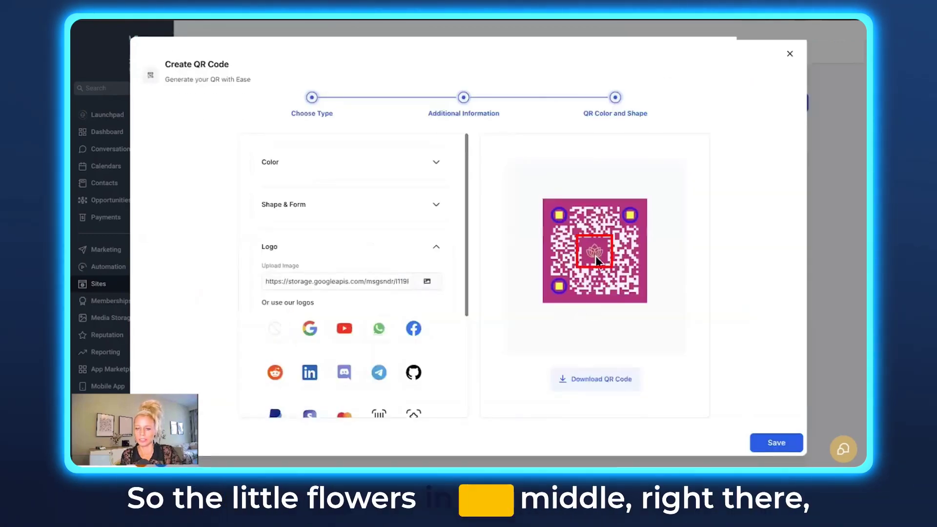
scroll(317, 283, "down", 2)
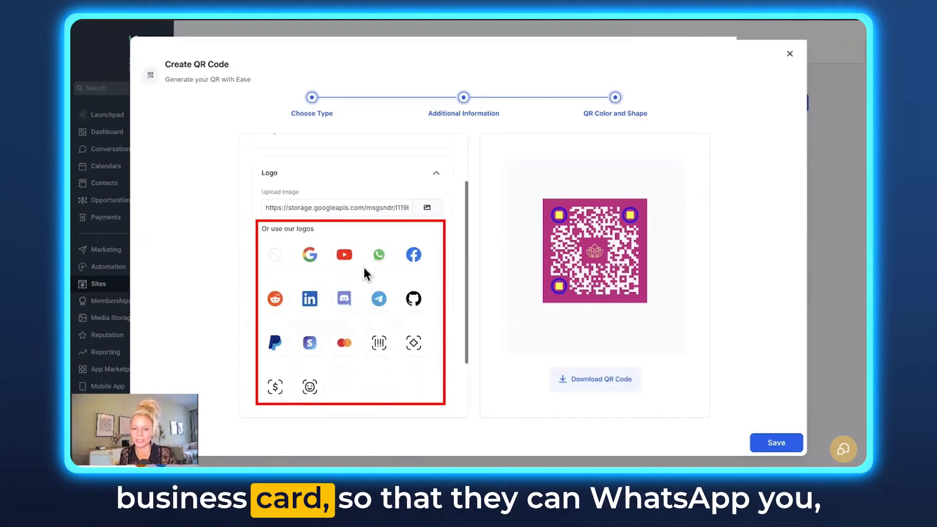
left_click(380, 257)
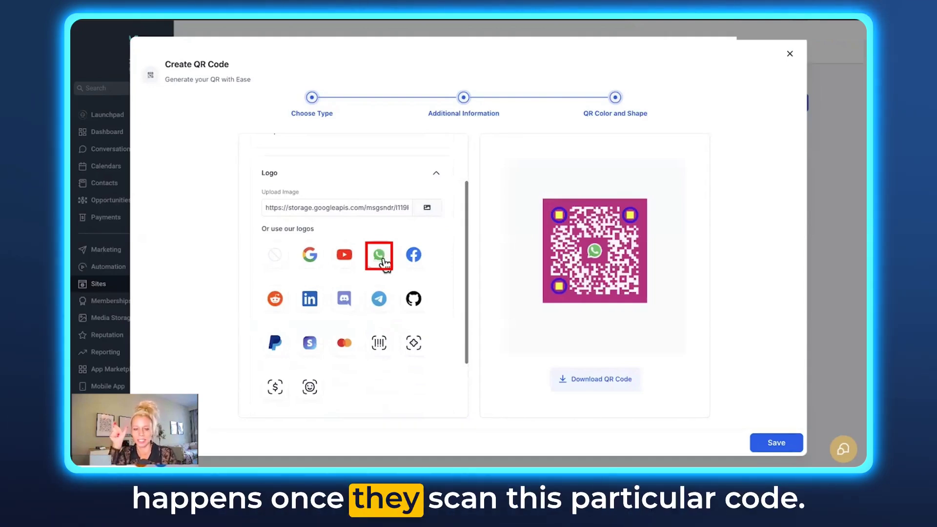
scroll(374, 356, "down", 2)
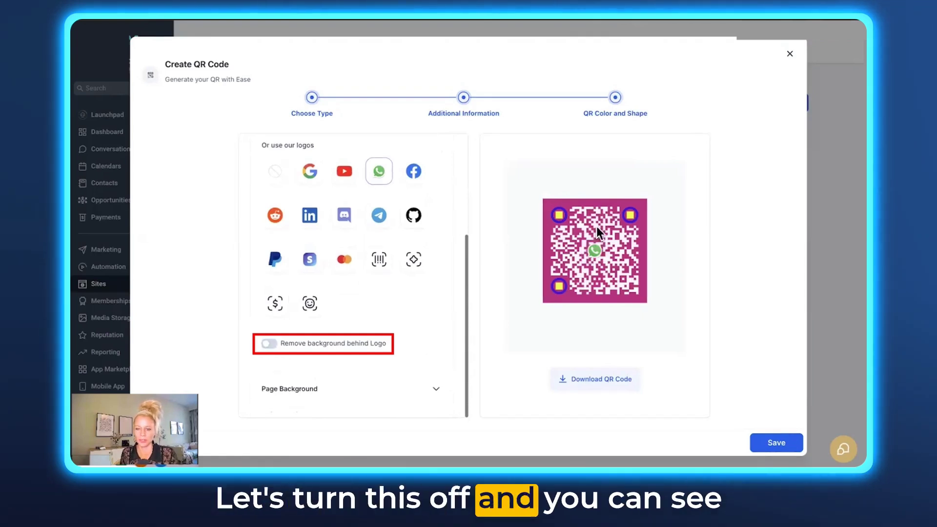
left_click(269, 344)
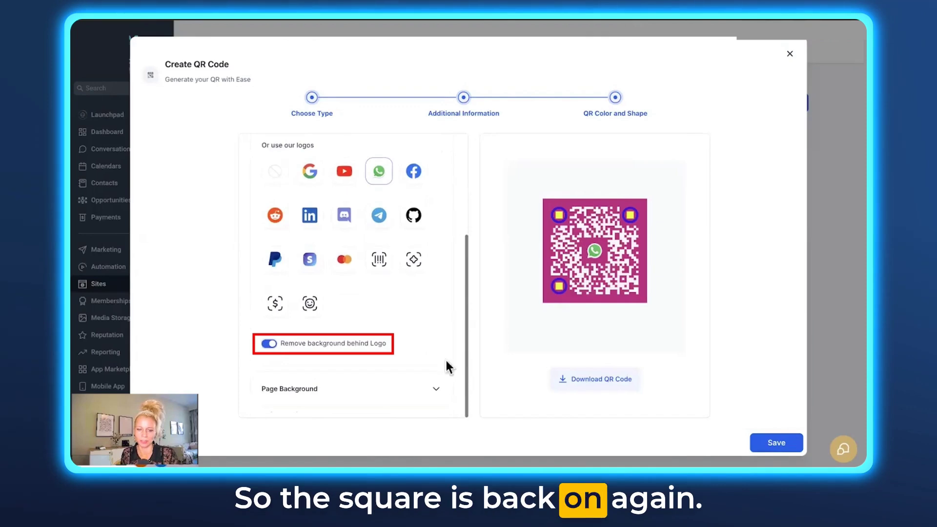
Use the tower photo from Media Storage as page background at 100% transparency, then save
left_click(431, 396)
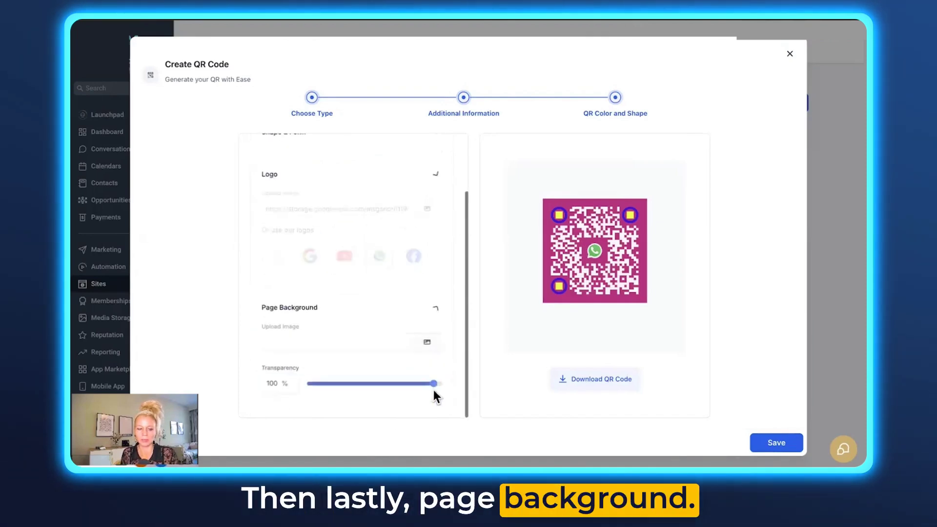
left_click(430, 324)
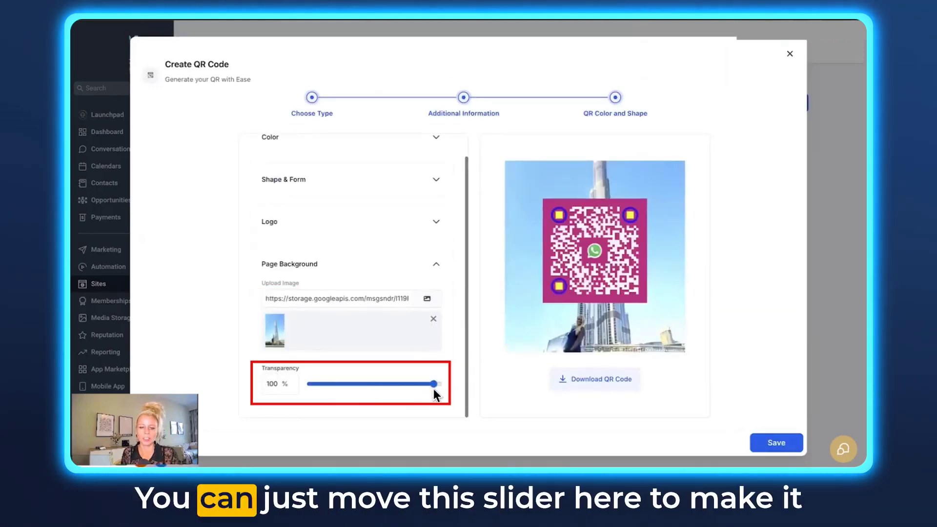
left_click_drag(434, 387, 466, 391)
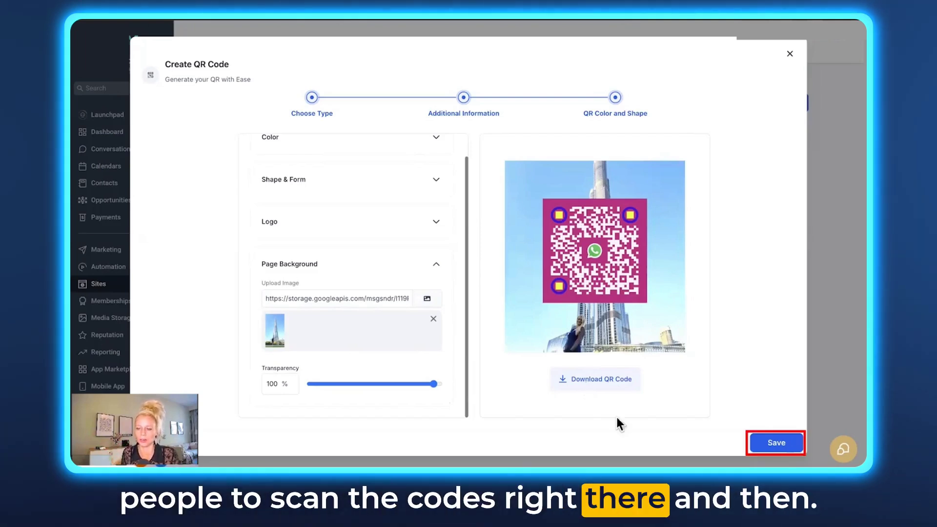
left_click(777, 442)
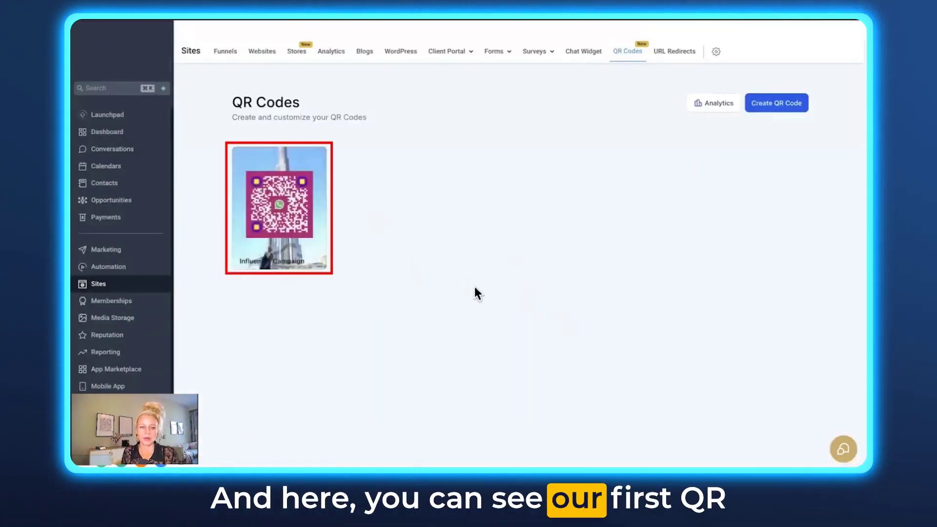
mouse_move(284, 261)
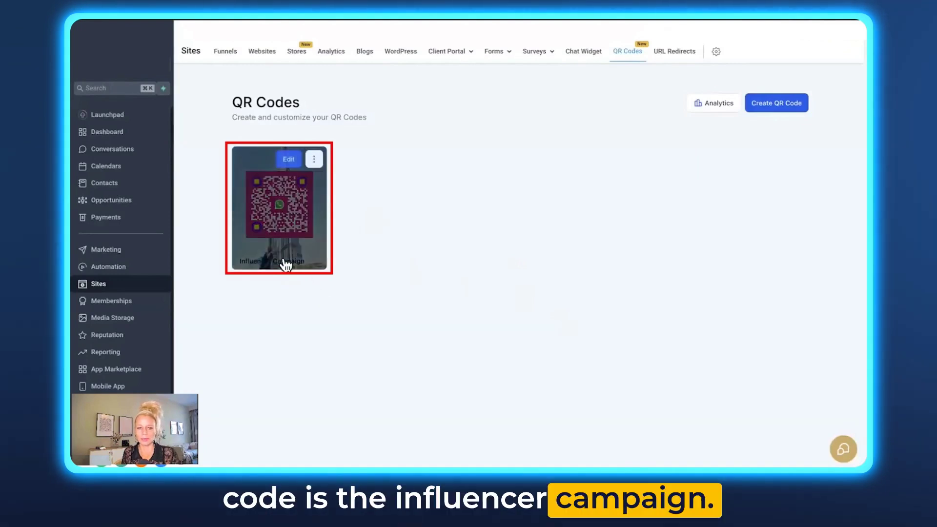
left_click(291, 160)
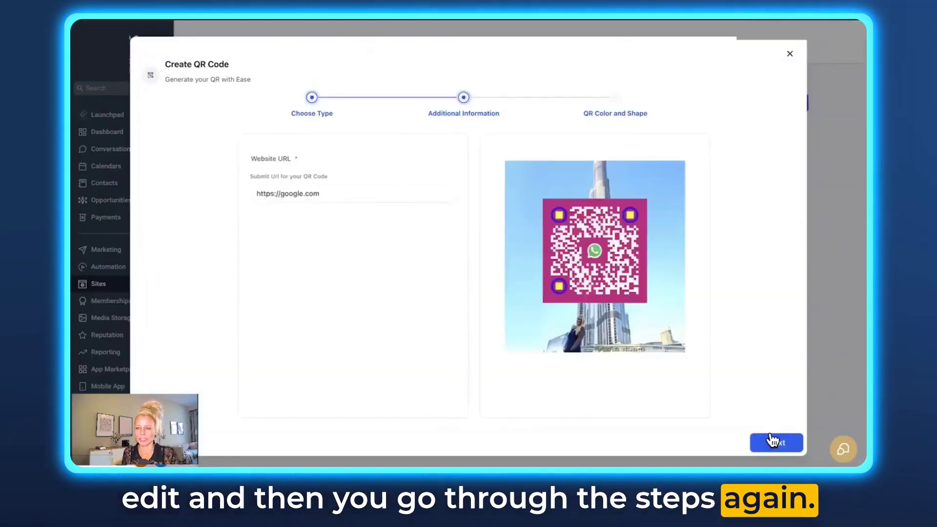
left_click(289, 193)
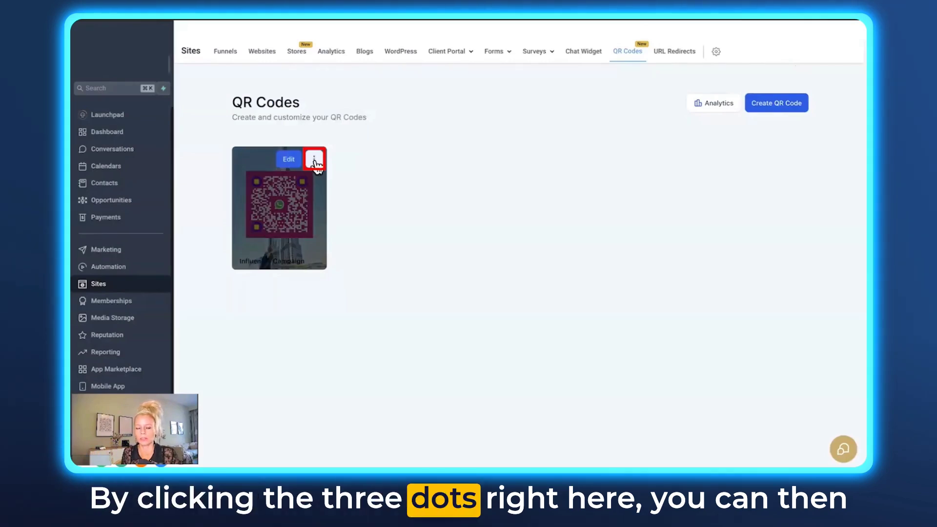
left_click(315, 161)
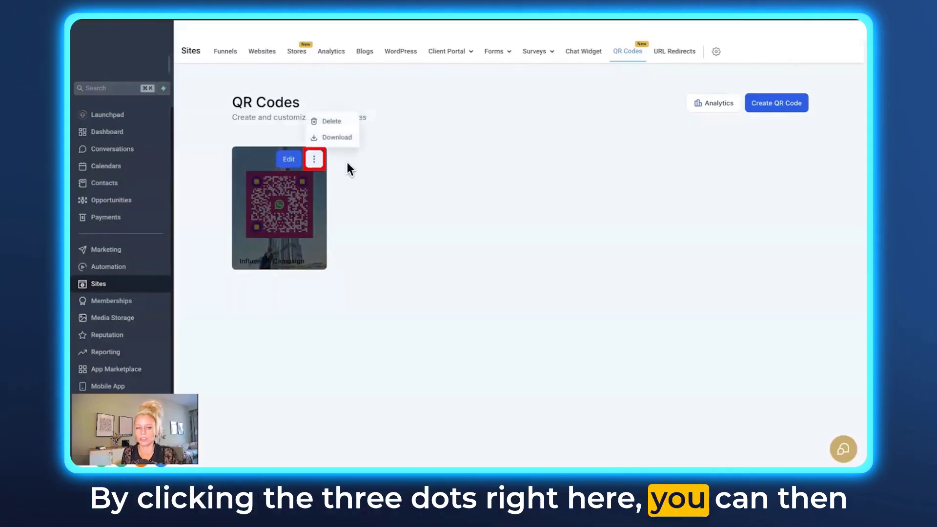
left_click(341, 138)
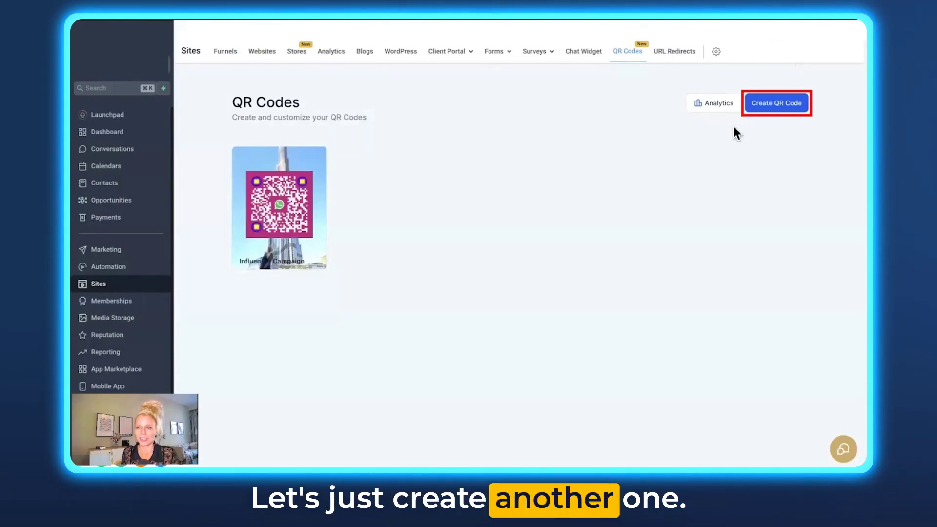
Create a review-link QR code named 'QR Demo 2'
left_click(780, 108)
type("QR Demo 2")
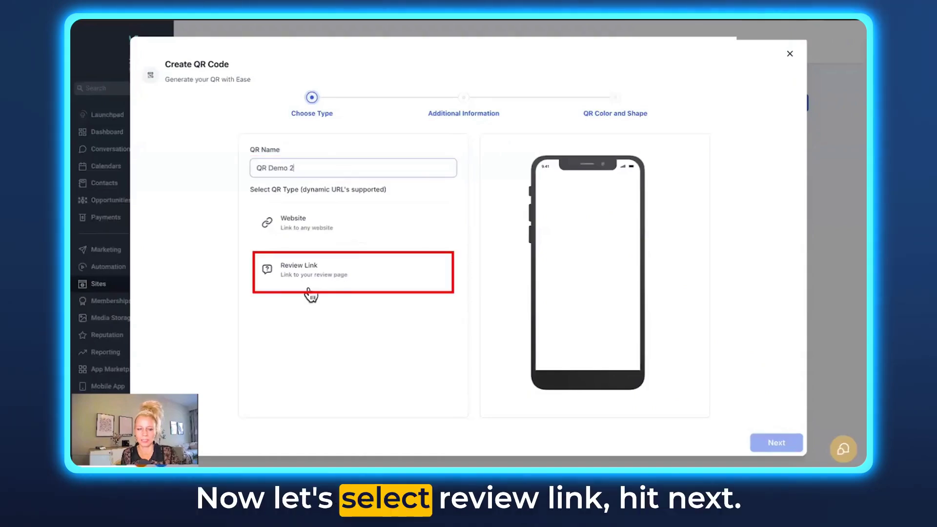
left_click(331, 280)
left_click(776, 443)
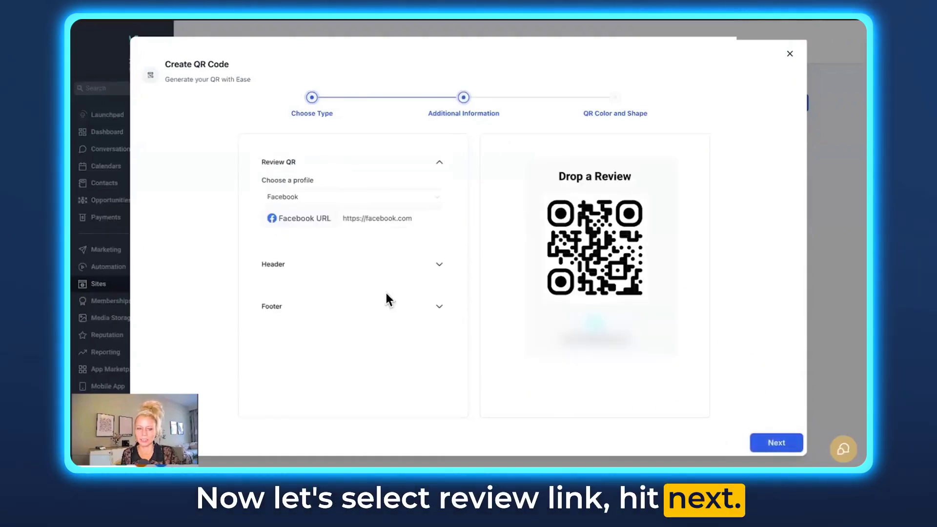
Set Facebook as the review profile for the QR code
left_click(426, 200)
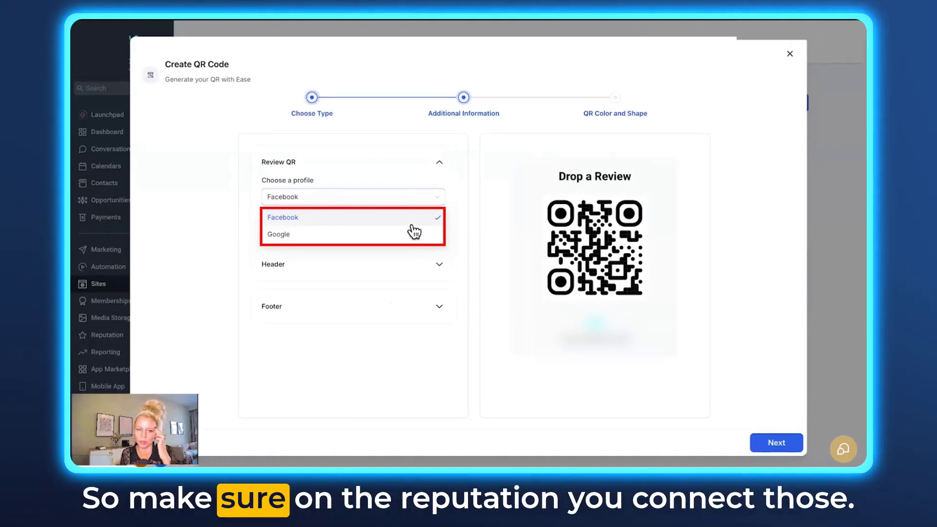
left_click(362, 224)
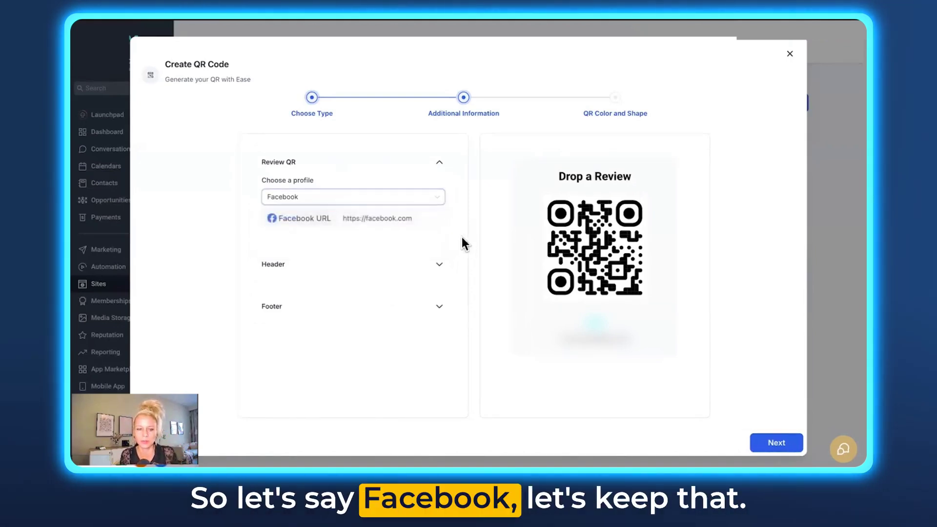
left_click(443, 268)
Extend the header text with 'on FB for us And Get', in Open Sans and pink
left_click(339, 239)
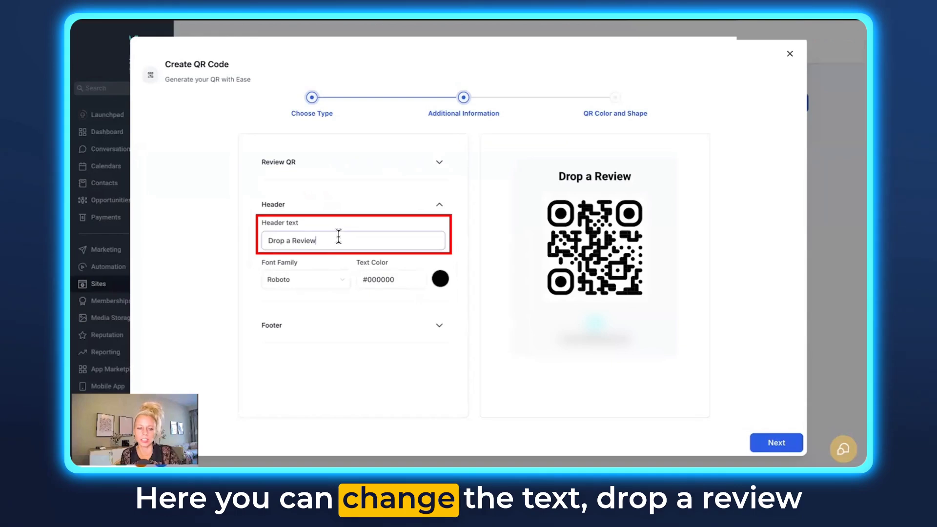
type("on FB for")
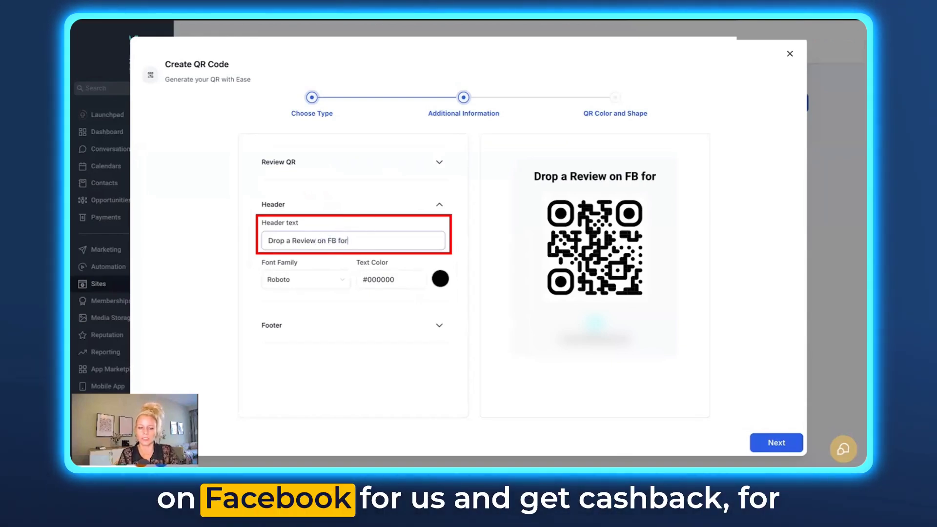
type(" us And Get Cash Back")
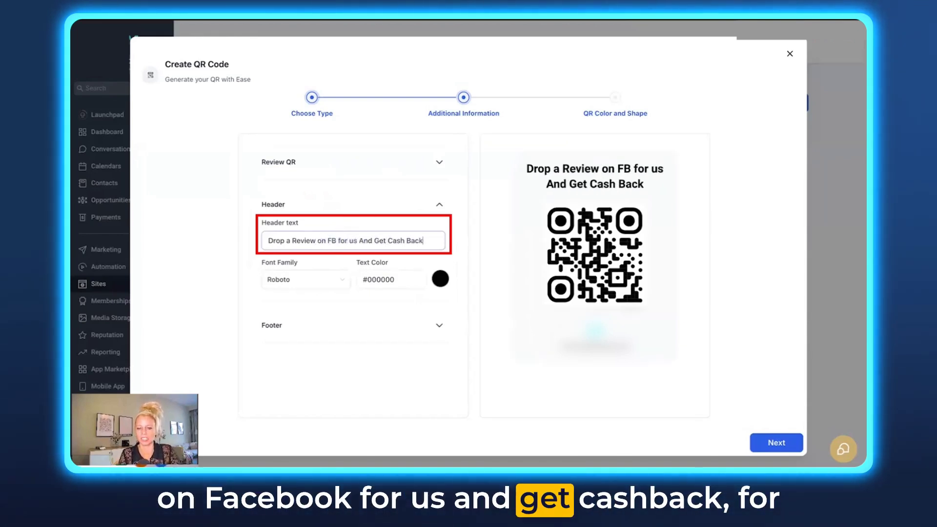
left_click(326, 290)
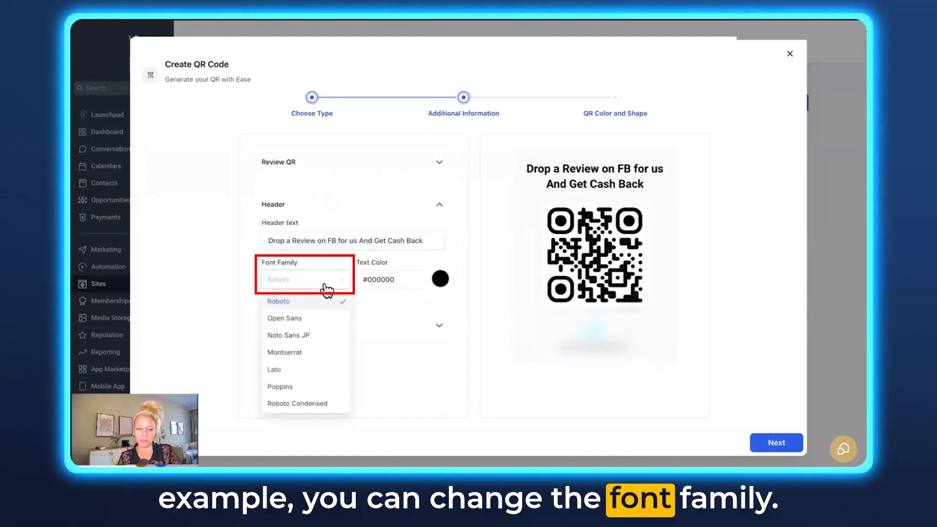
left_click(323, 317)
left_click(441, 279)
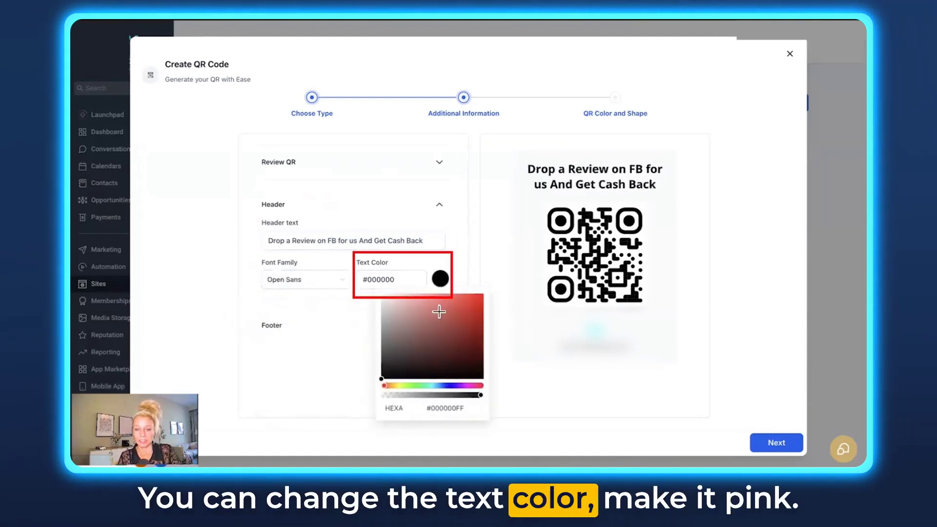
left_click_drag(439, 309, 487, 300)
left_click(488, 300)
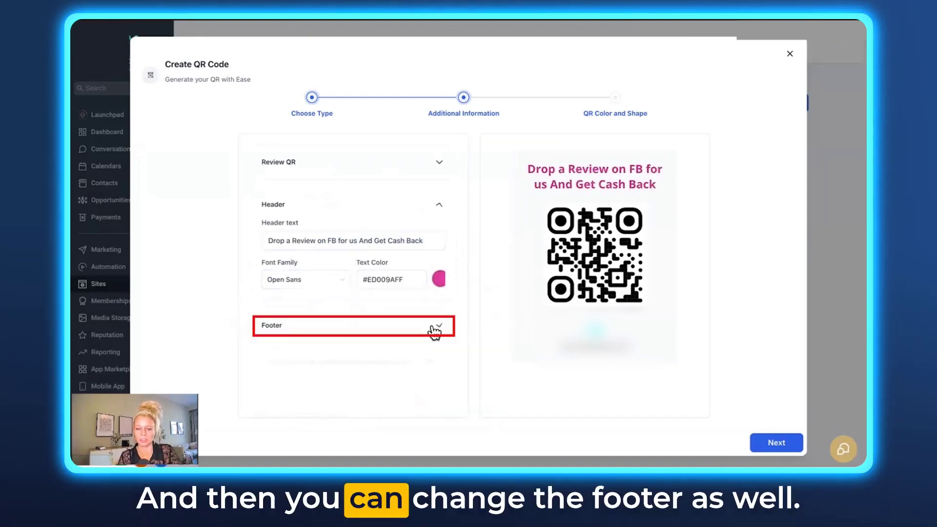
Add footer text 'any Name' in red #C70C0FFF with the flower logo
left_click(434, 331)
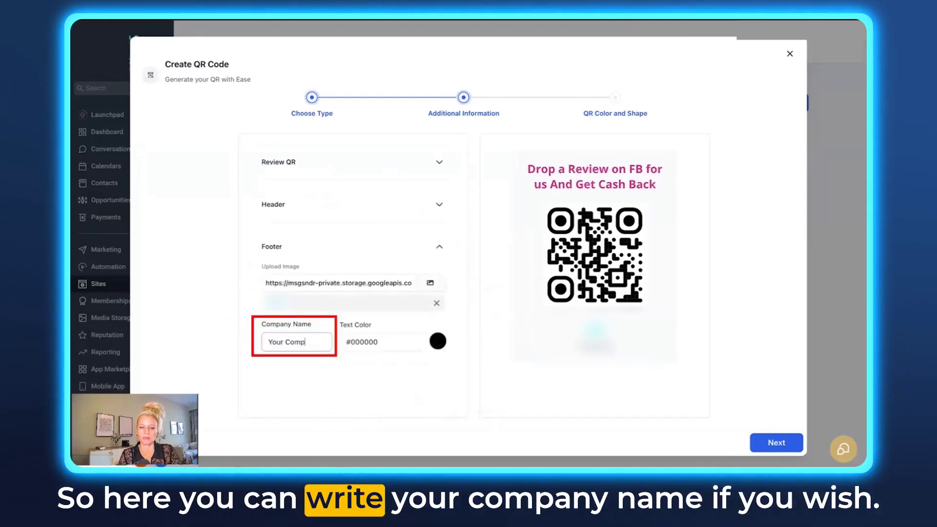
type("any Name")
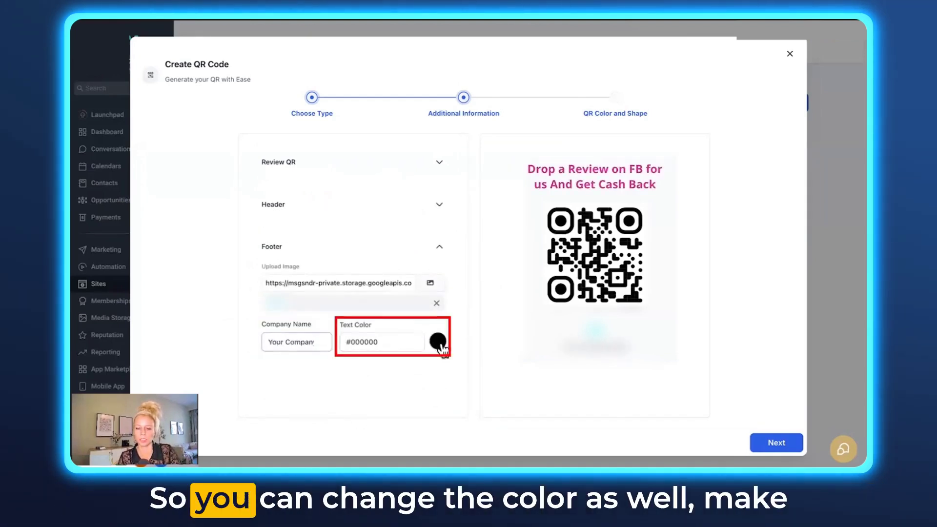
left_click(438, 342)
left_click_drag(418, 296, 482, 196)
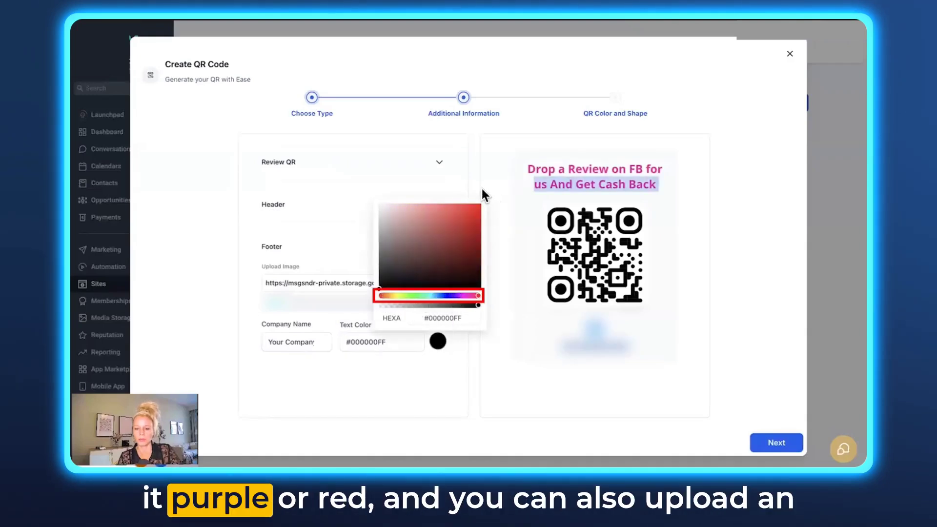
left_click(474, 223)
left_click(469, 178)
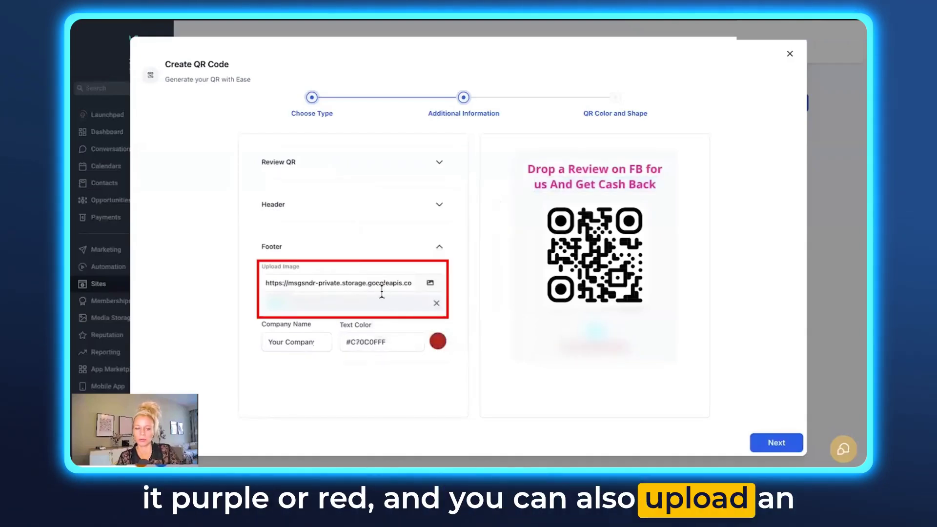
left_click(430, 285)
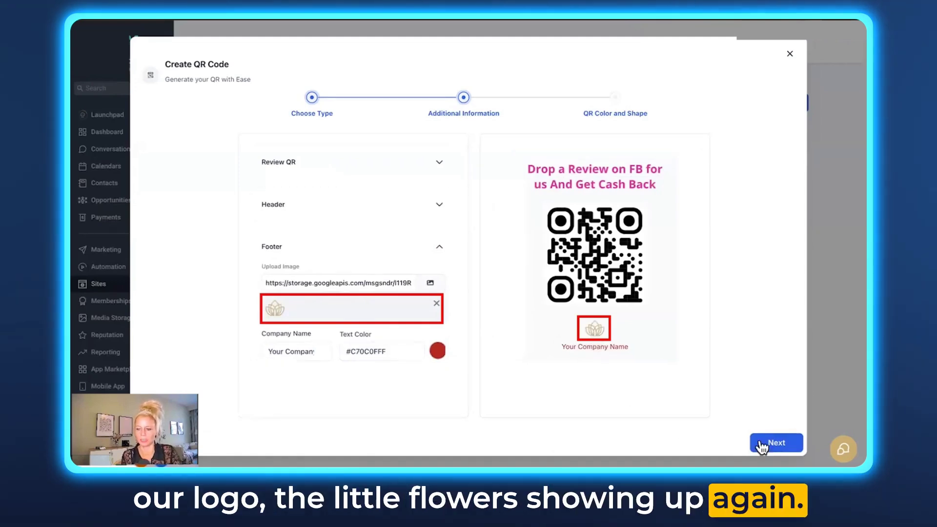
left_click(776, 443)
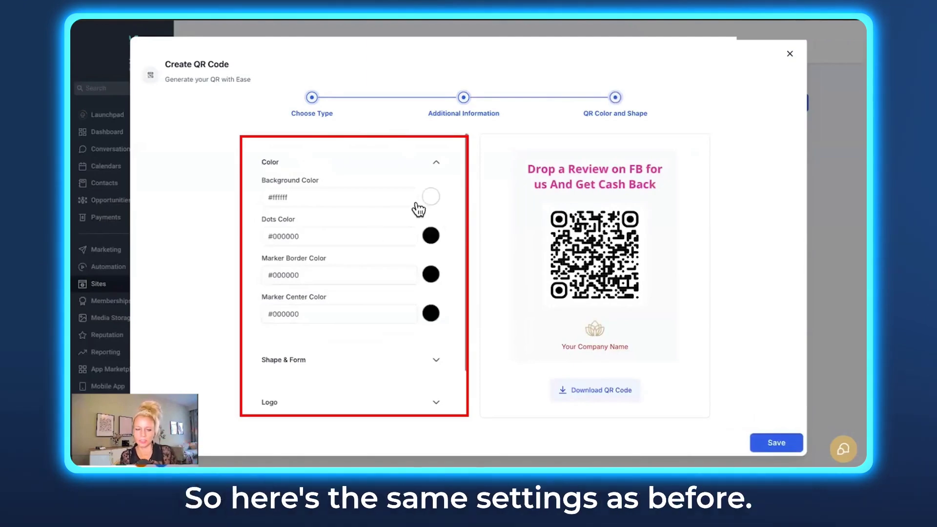
Keep the default colours and shapes and save QR Demo 2
scroll(373, 318, "down", 2)
scroll(404, 324, "up", 2)
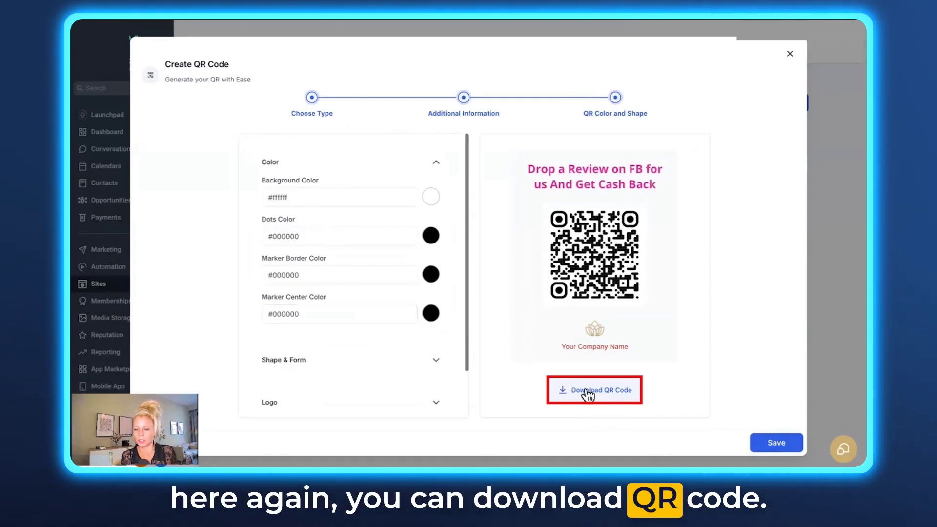
left_click(776, 443)
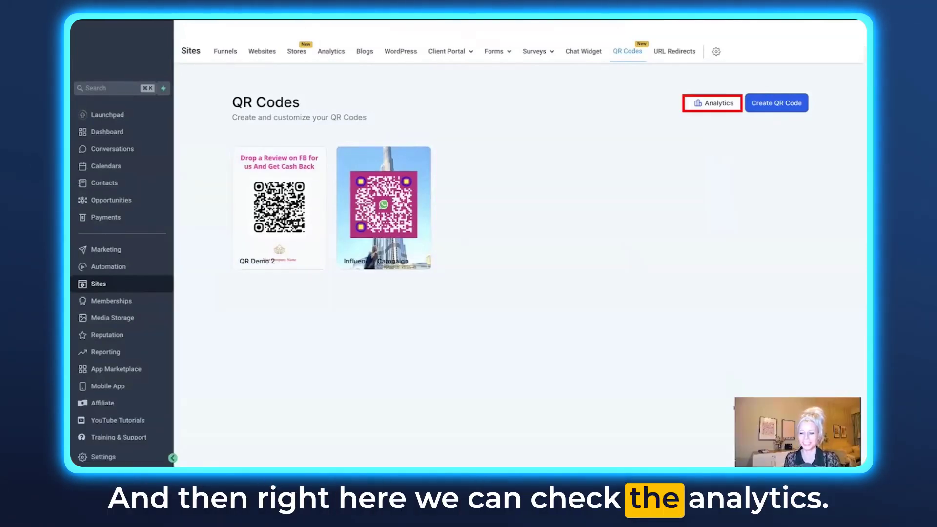
Filter the QR Codes scan analytics to show only Influencer Campaign
left_click(708, 110)
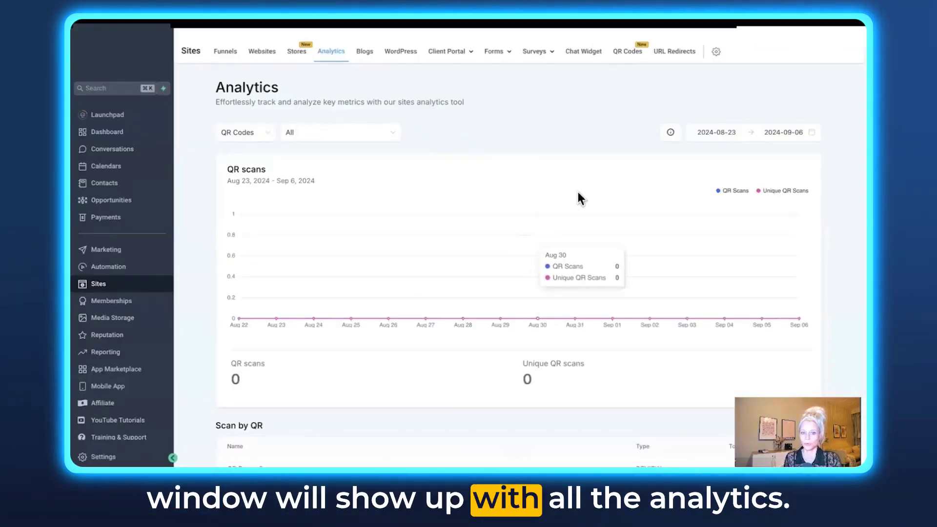
left_click(264, 135)
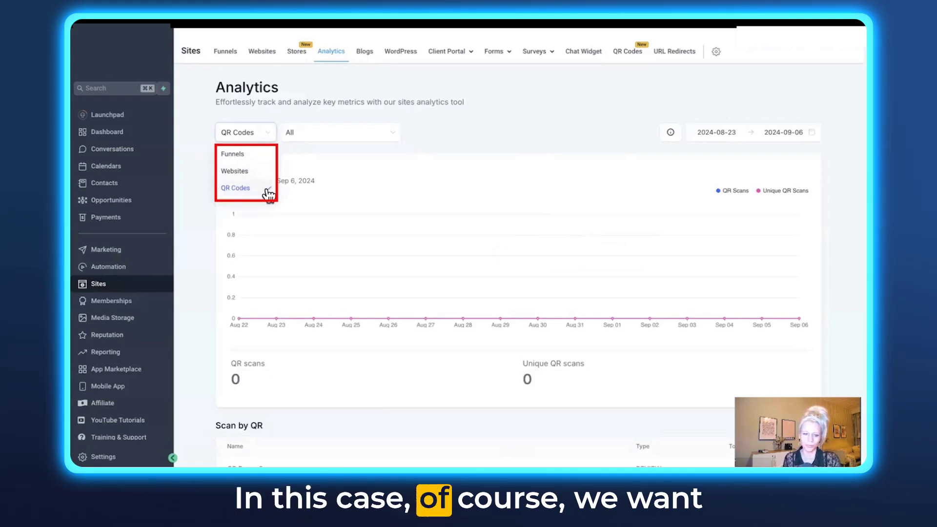
left_click(358, 148)
left_click(393, 139)
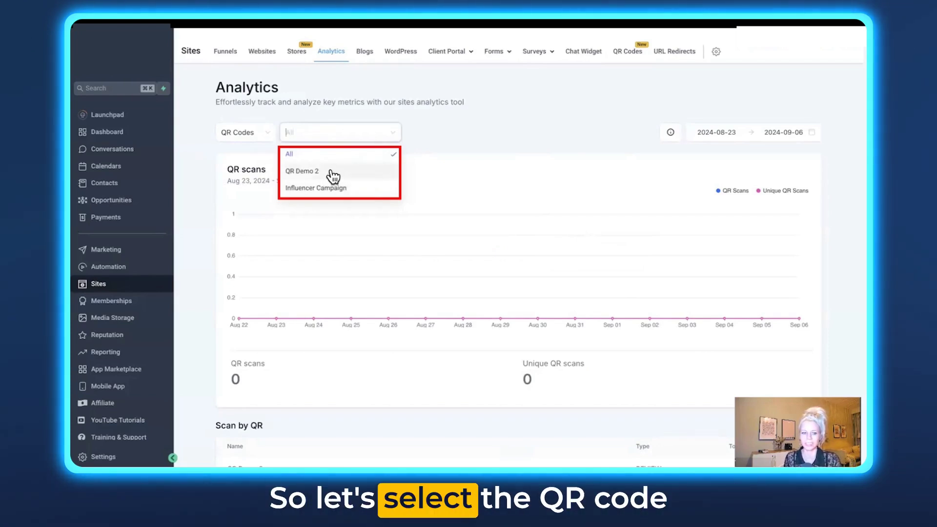
left_click(368, 190)
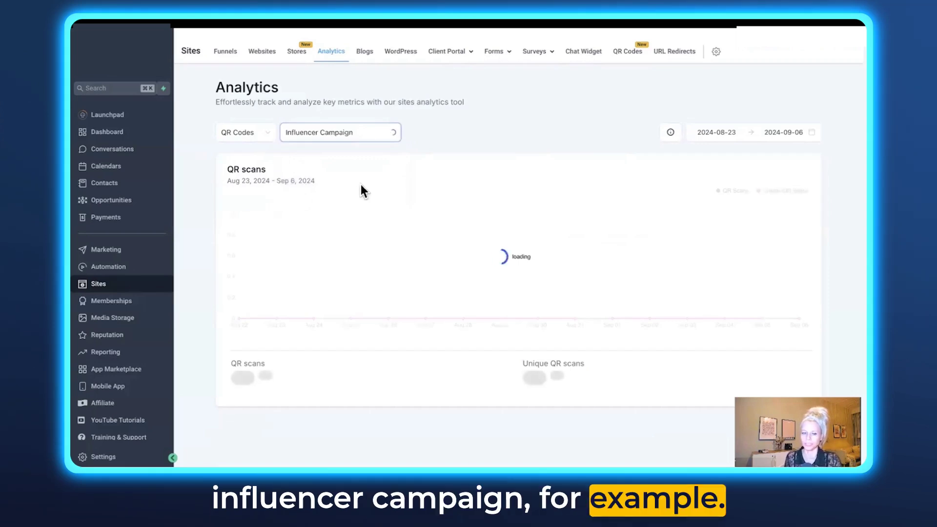